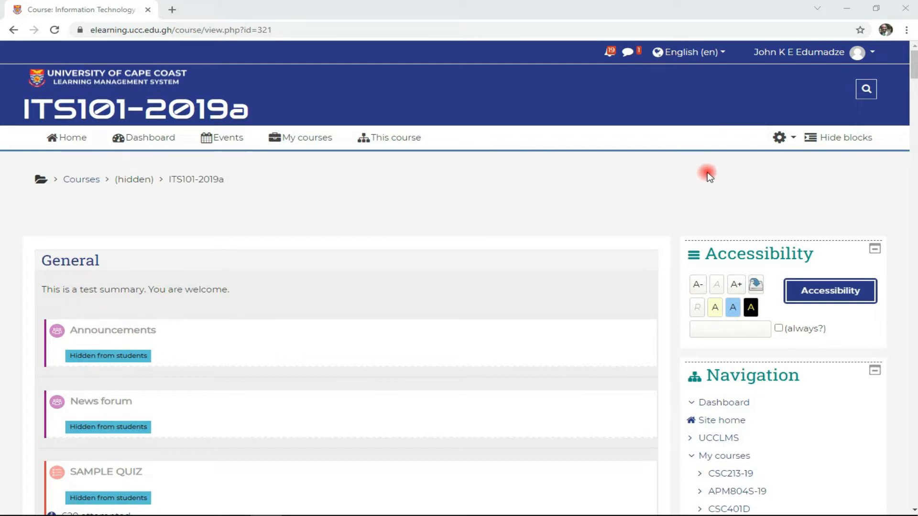
Turn on editing mode for the ITS101-2019a course page.
click(778, 138)
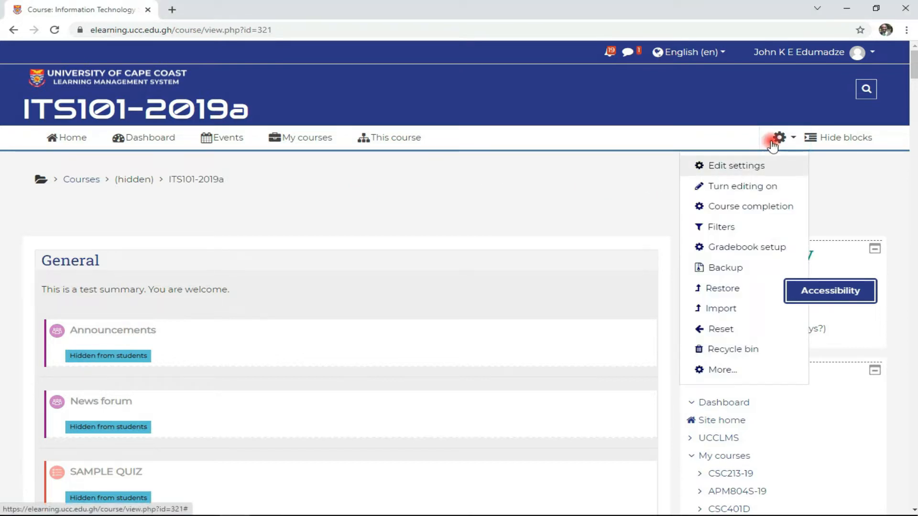
click(749, 191)
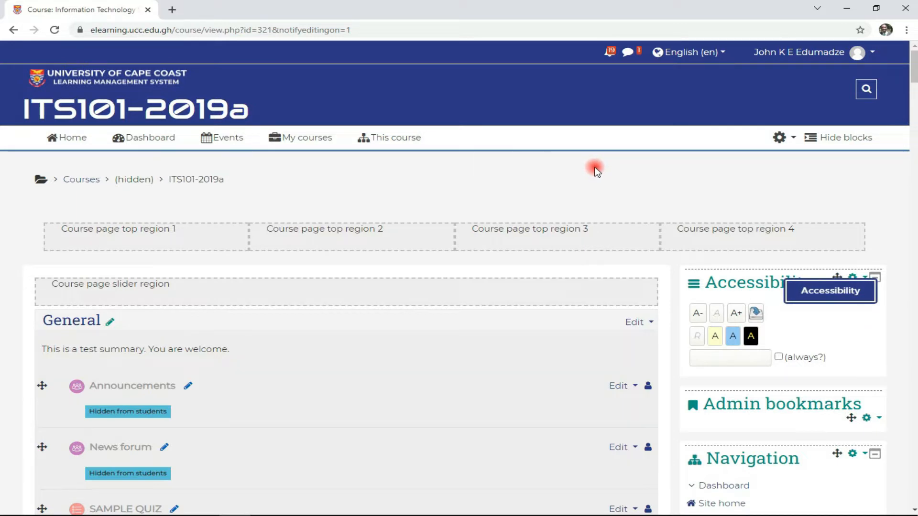
Examine the editable course page, reviewing the General section's summary and its activities and resources.
scroll(597, 171, down, 15)
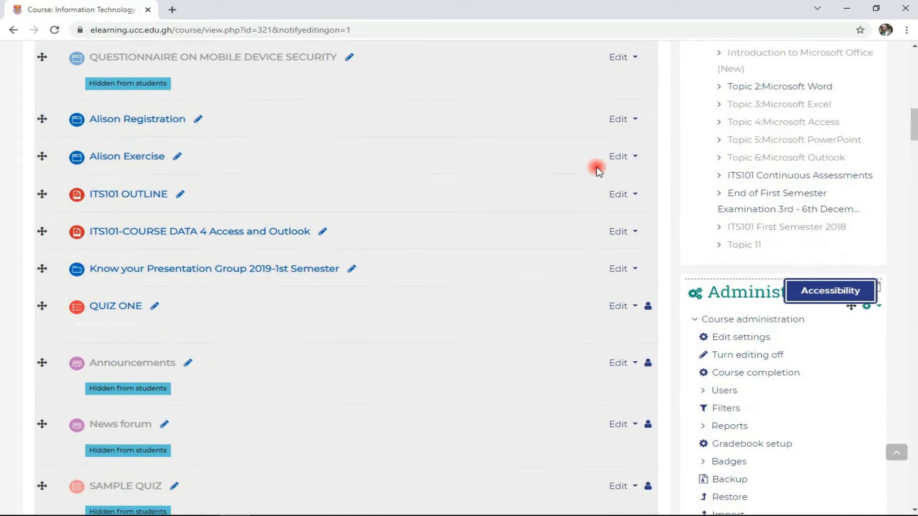
scroll(597, 170, down, 20)
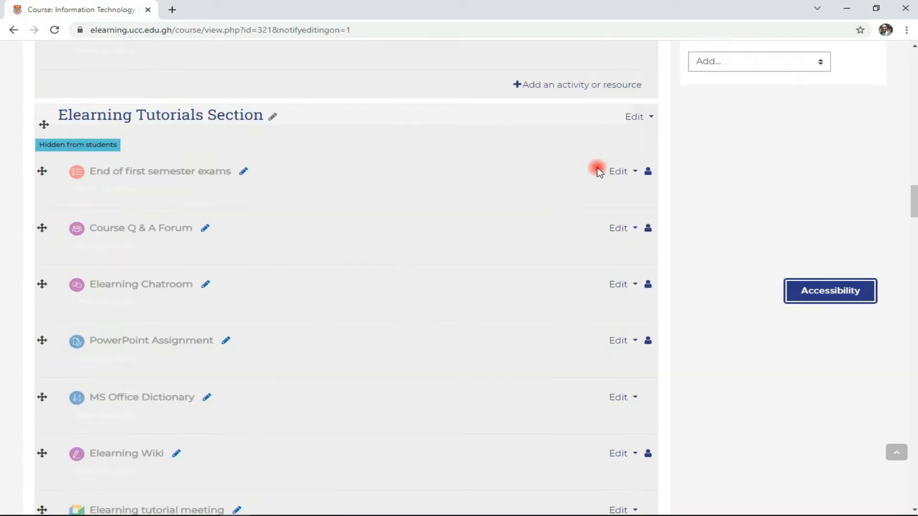
scroll(584, 97, up, 12)
scroll(586, 105, up, 15)
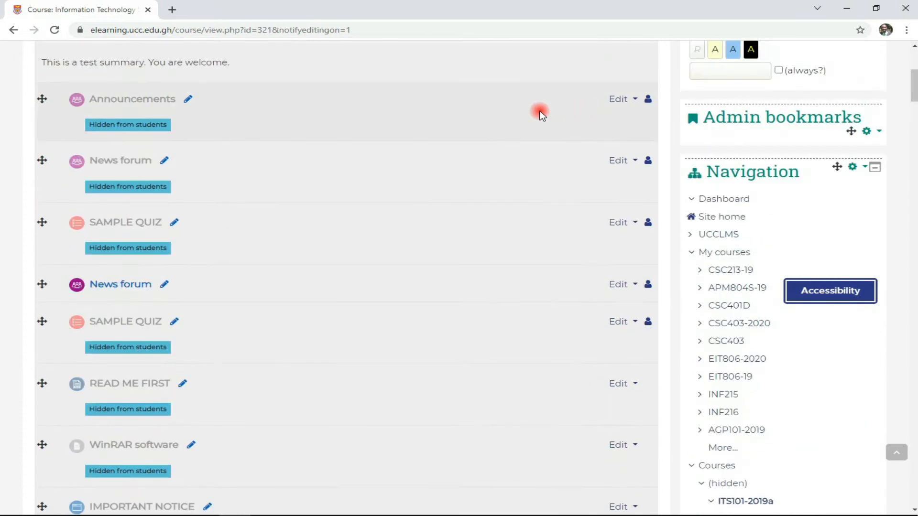
scroll(431, 124, up, 3)
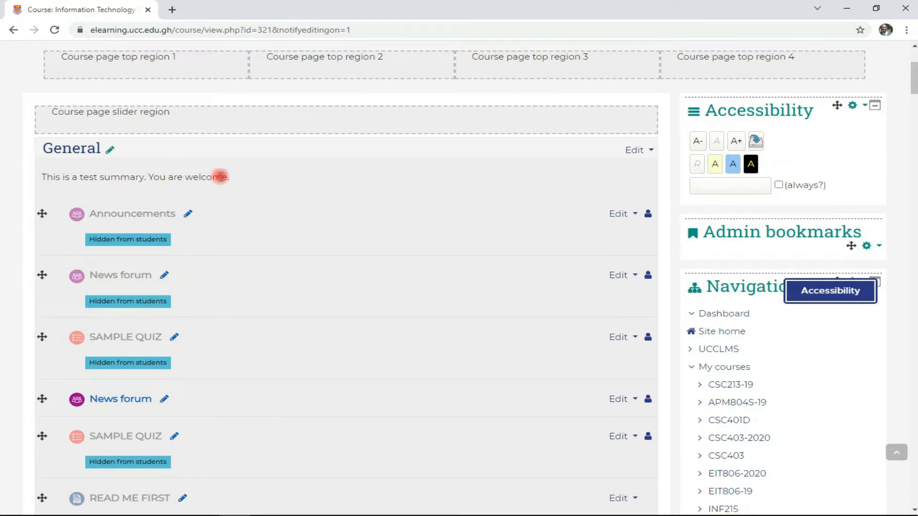
scroll(284, 195, down, 1)
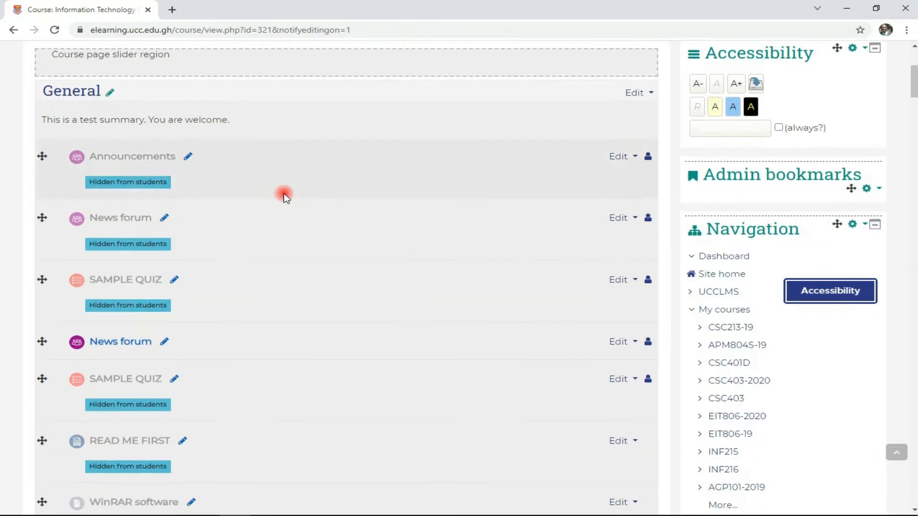
scroll(283, 196, down, 4)
scroll(284, 193, down, 5)
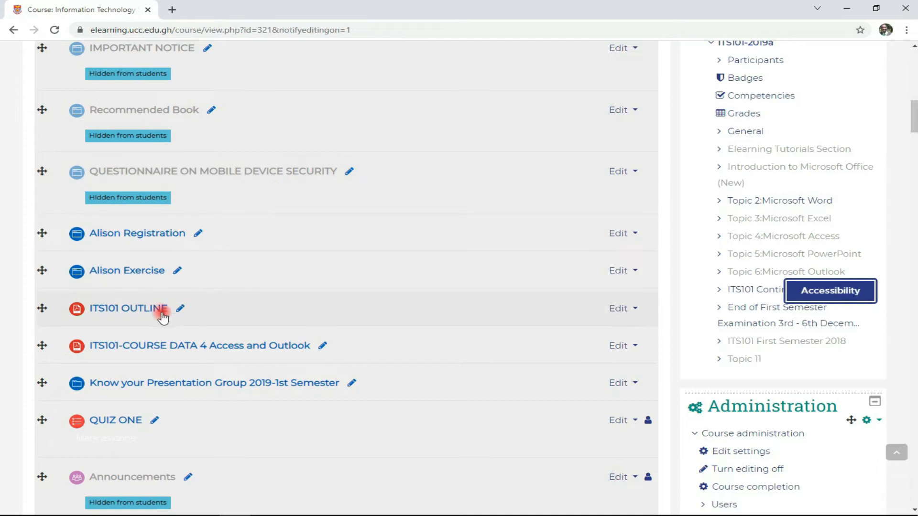
scroll(433, 287, down, 3)
scroll(437, 279, up, 12)
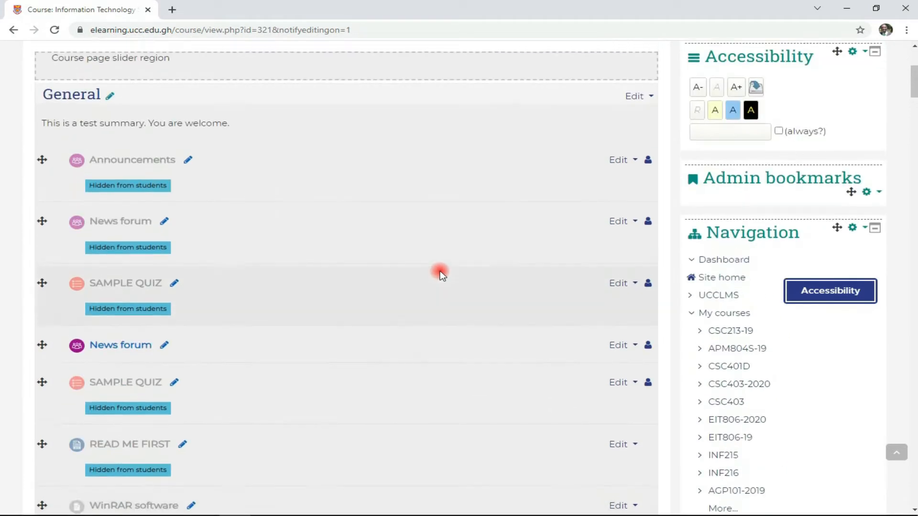
scroll(439, 270, up, 4)
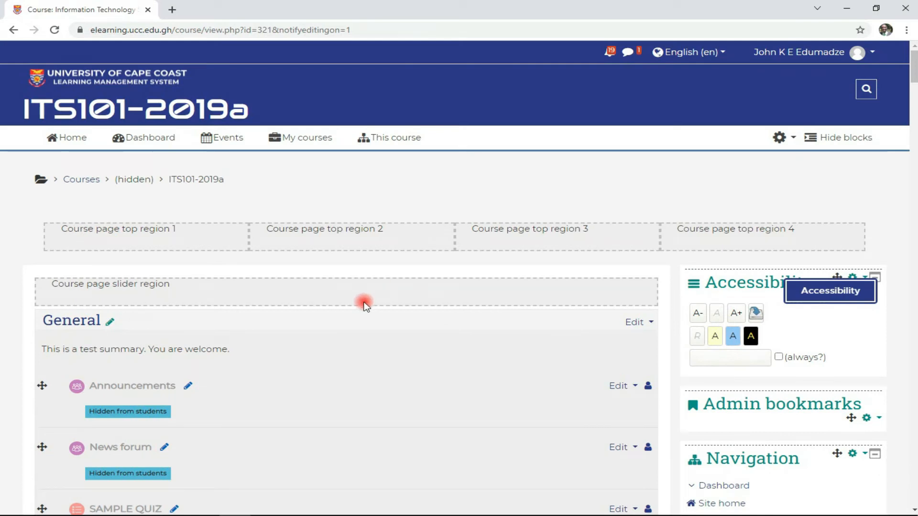
Open the General section for editing with all of its setting groups expanded.
click(647, 327)
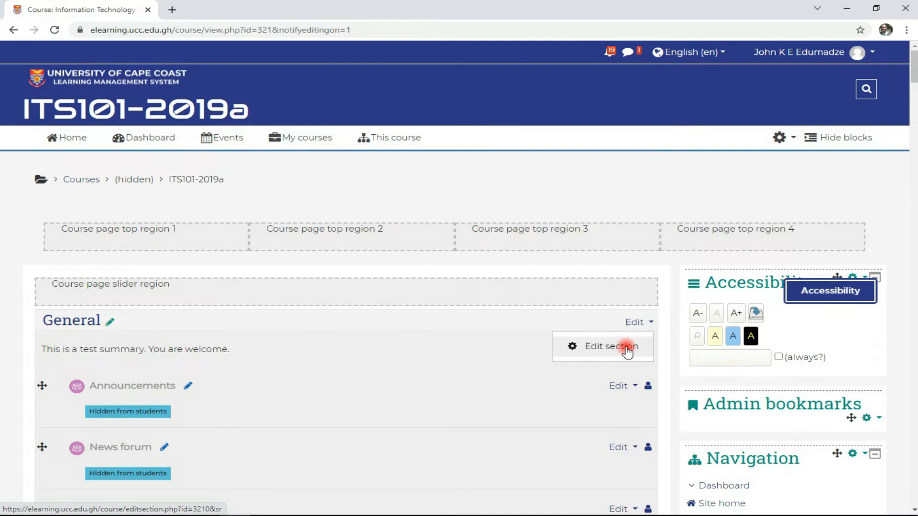
click(627, 348)
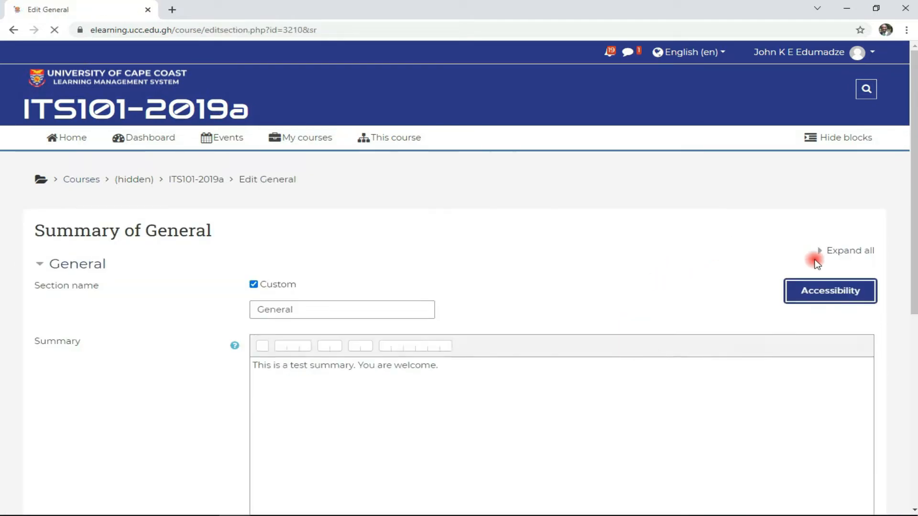
click(826, 253)
click(826, 253)
click(826, 253)
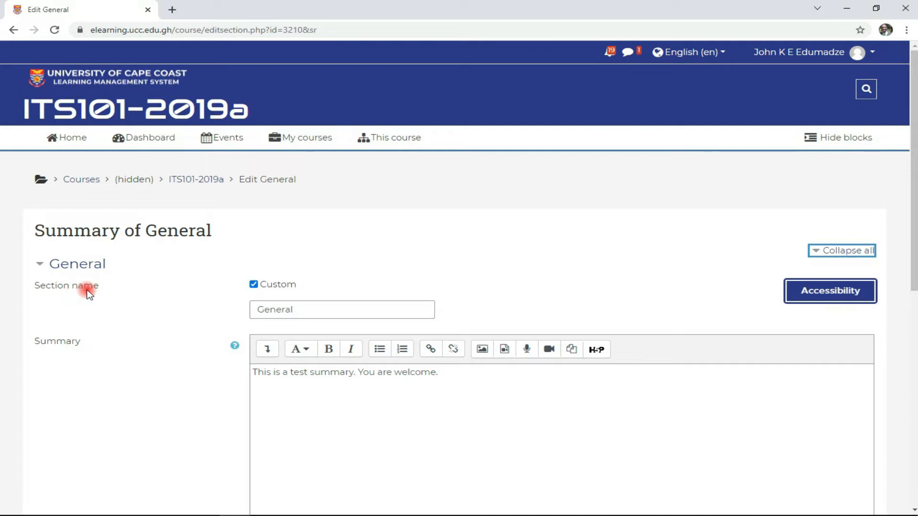
Keep the custom section name enabled and rename the section as "General (New)".
click(255, 286)
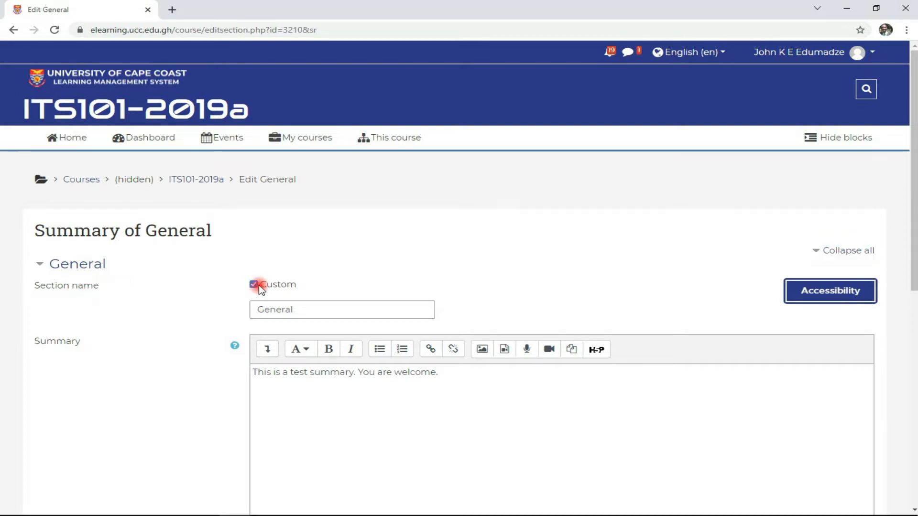
click(255, 285)
click(308, 310)
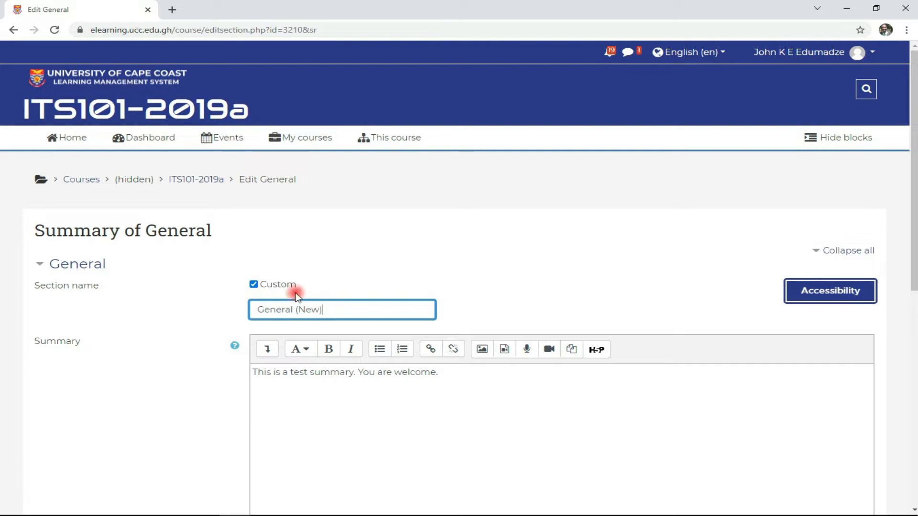
click(172, 306)
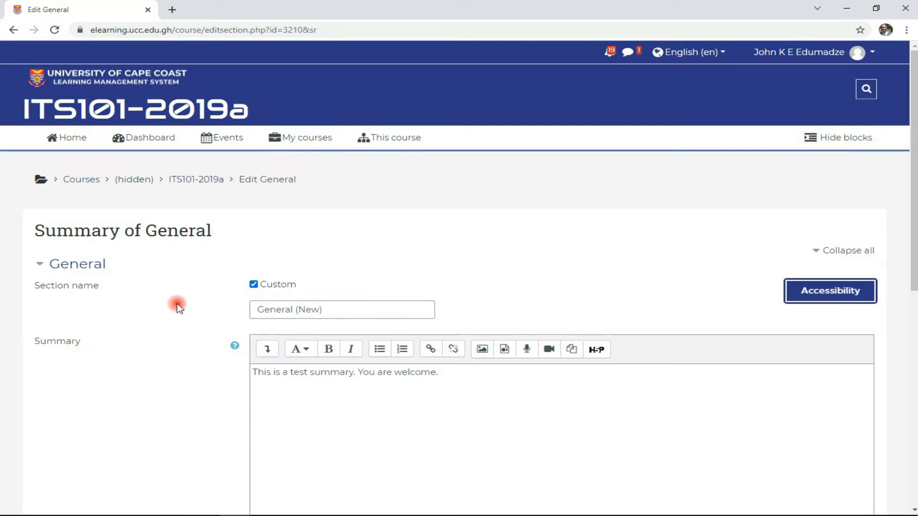
Review the access restriction types available for the General section without adding one, and save the section changes.
scroll(185, 297, down, 3)
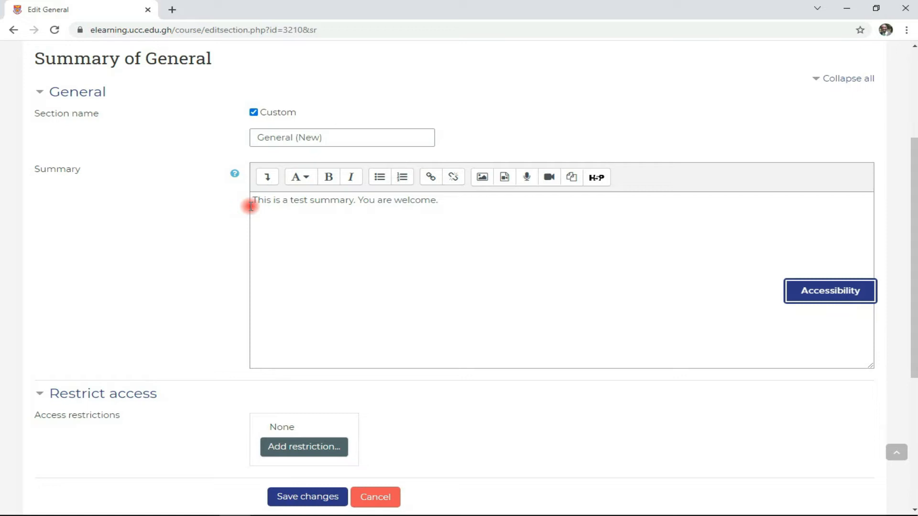
click(48, 395)
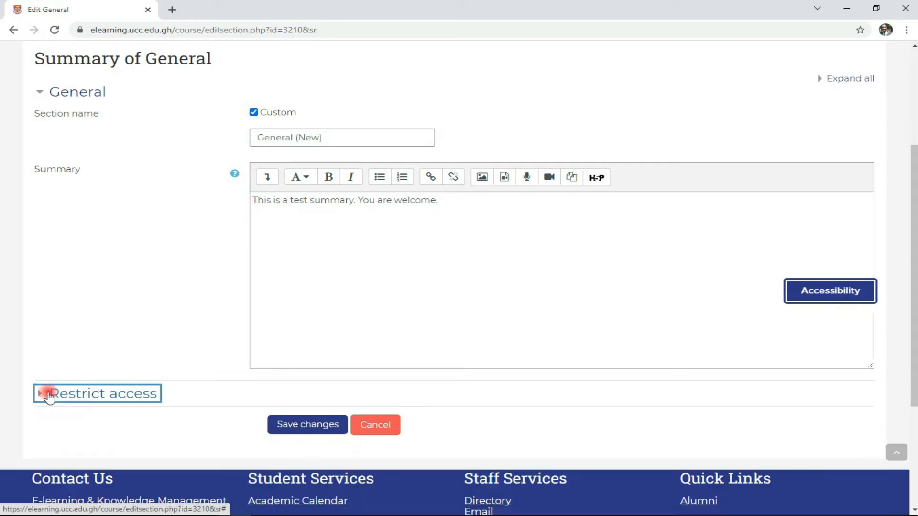
click(48, 395)
scroll(56, 383, down, 4)
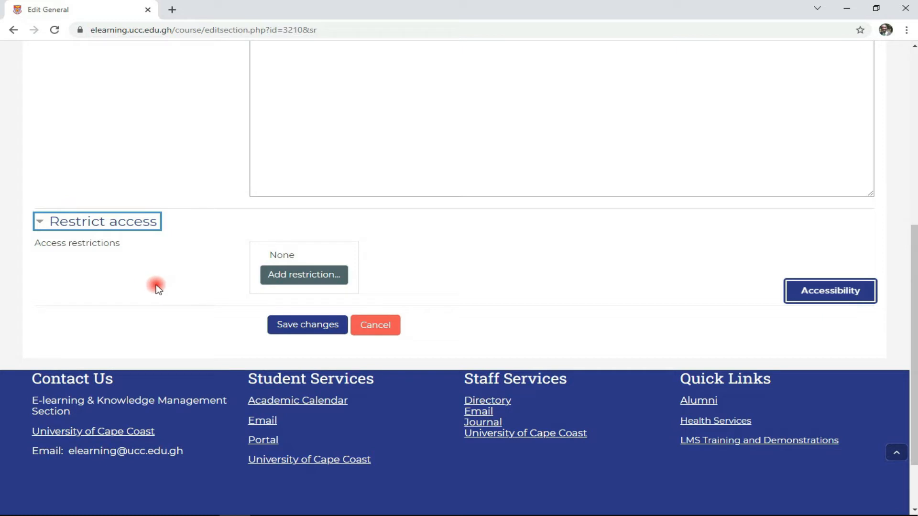
click(283, 277)
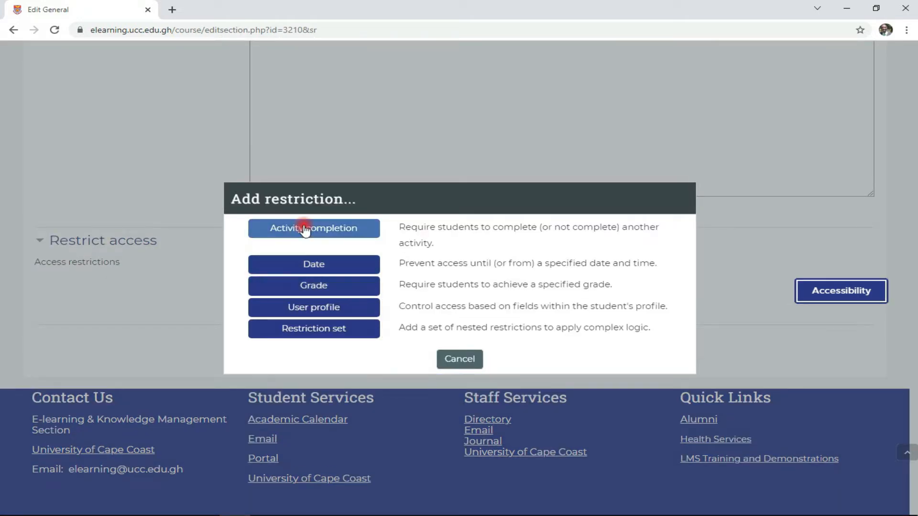
click(457, 359)
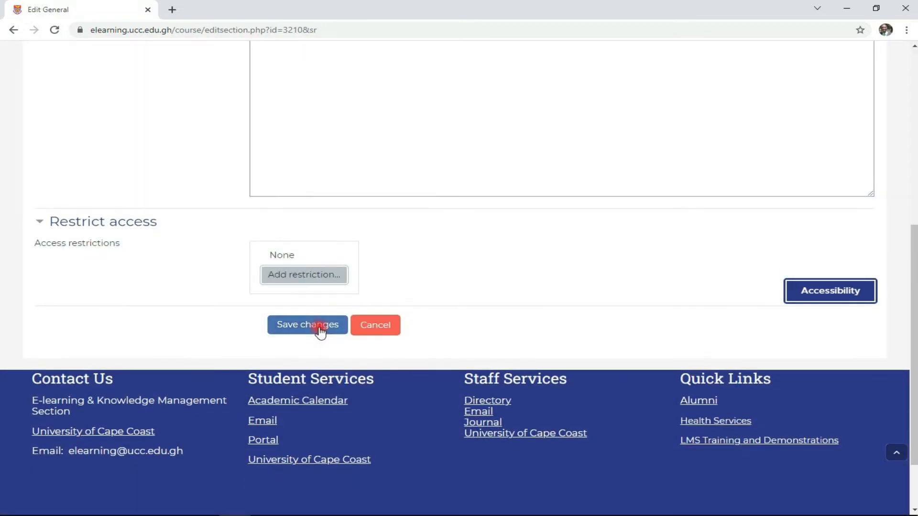
click(319, 327)
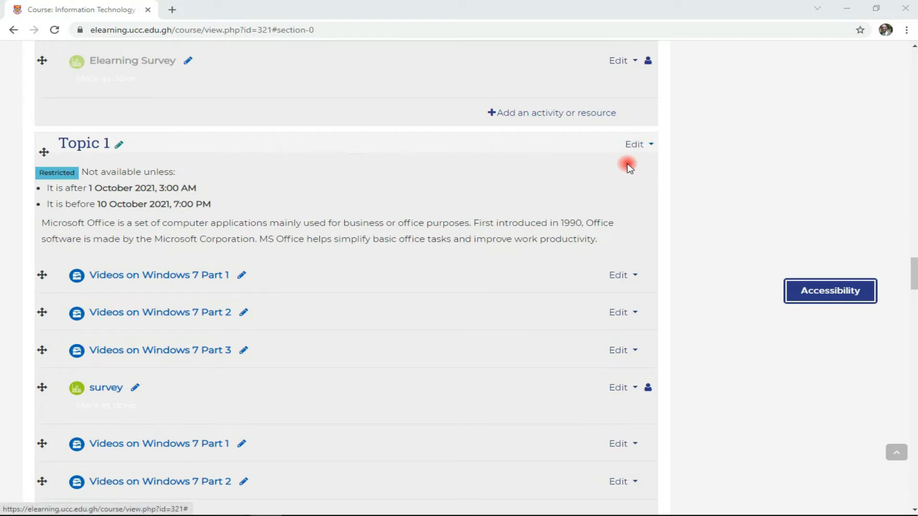
Open the Topic 1 section for editing and set its custom name to "Introduction to Microsoft Office (New)".
scroll(630, 162, down, 10)
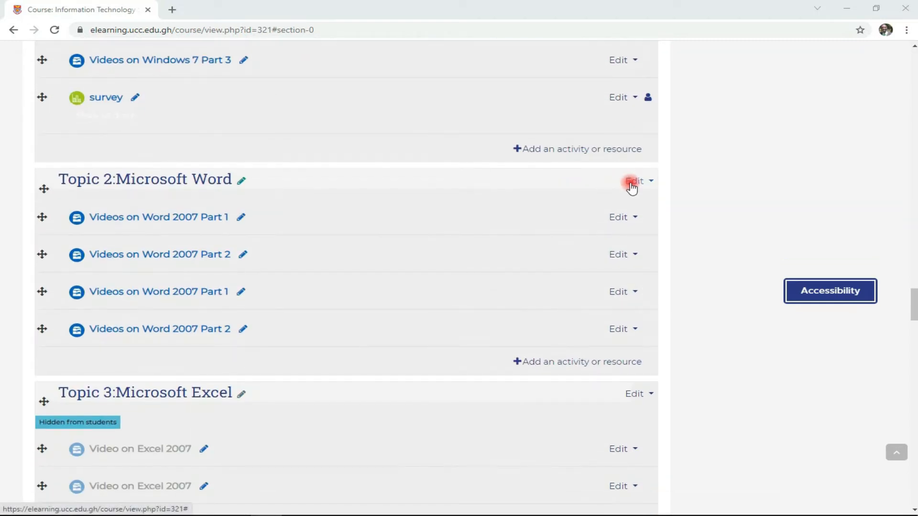
scroll(626, 184, up, 10)
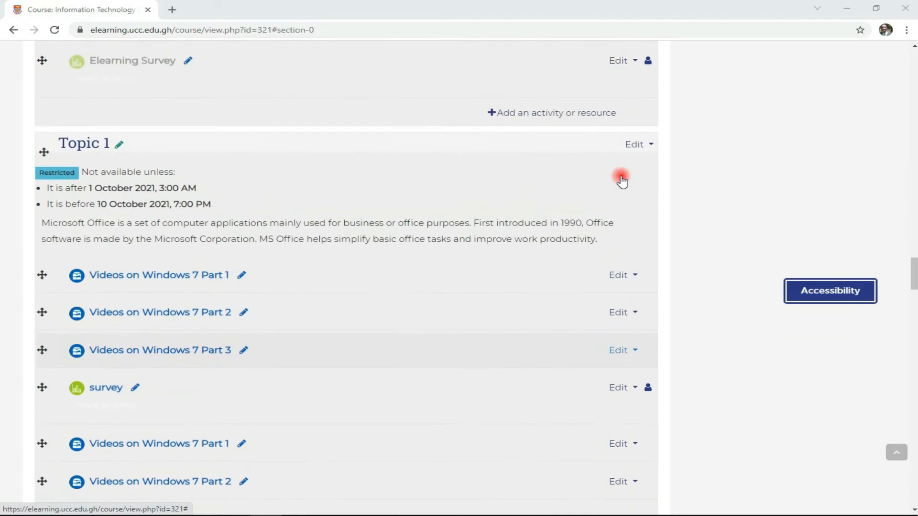
click(634, 146)
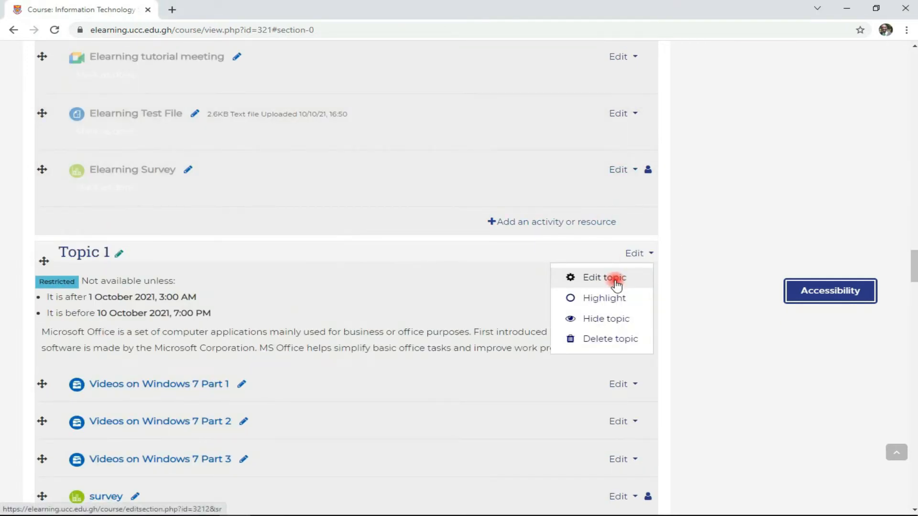
click(617, 285)
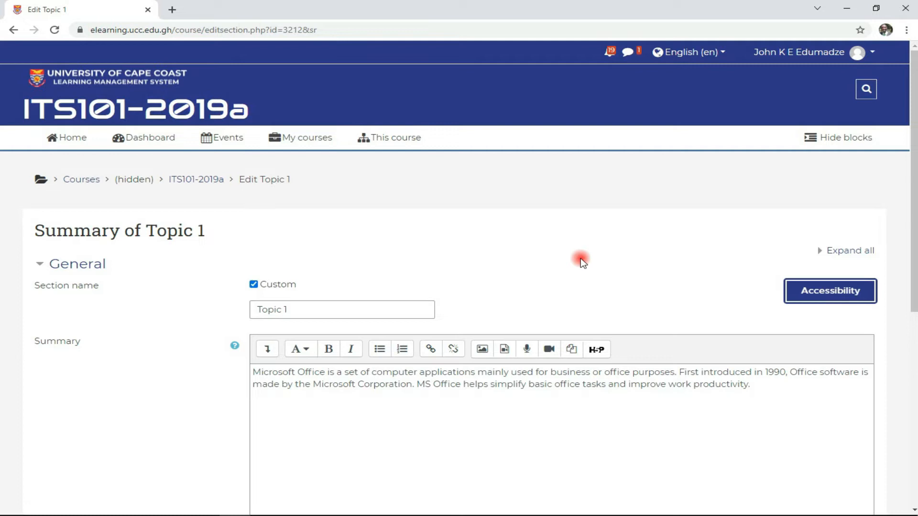
scroll(580, 260, down, 3)
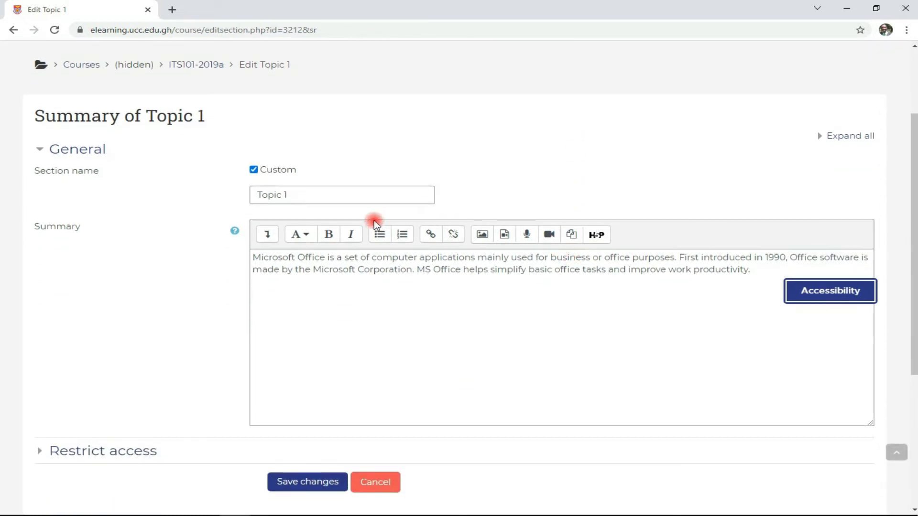
drag(299, 195, 249, 196)
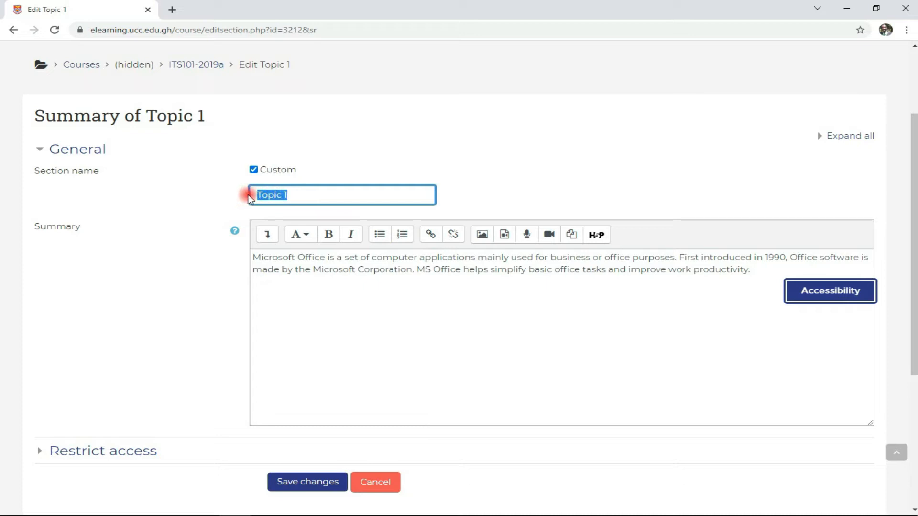
text(Introduction to Microsoft Office (New))
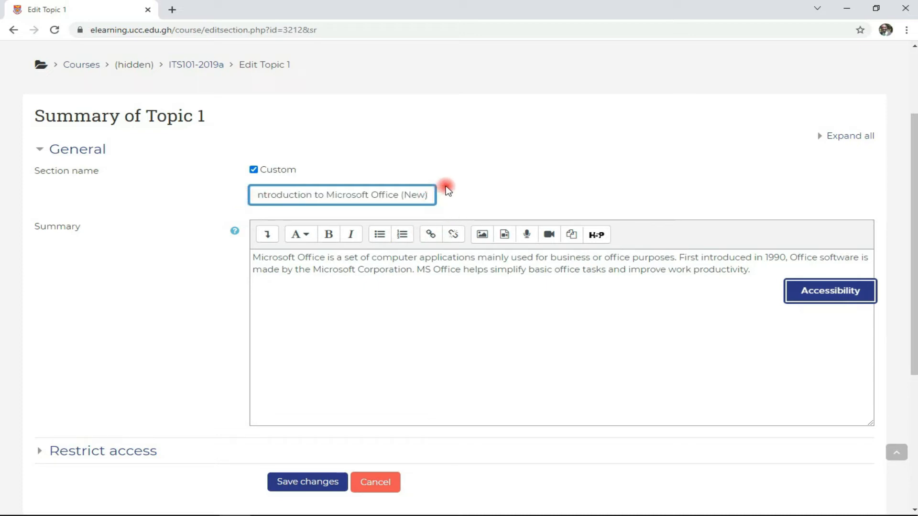
click(309, 273)
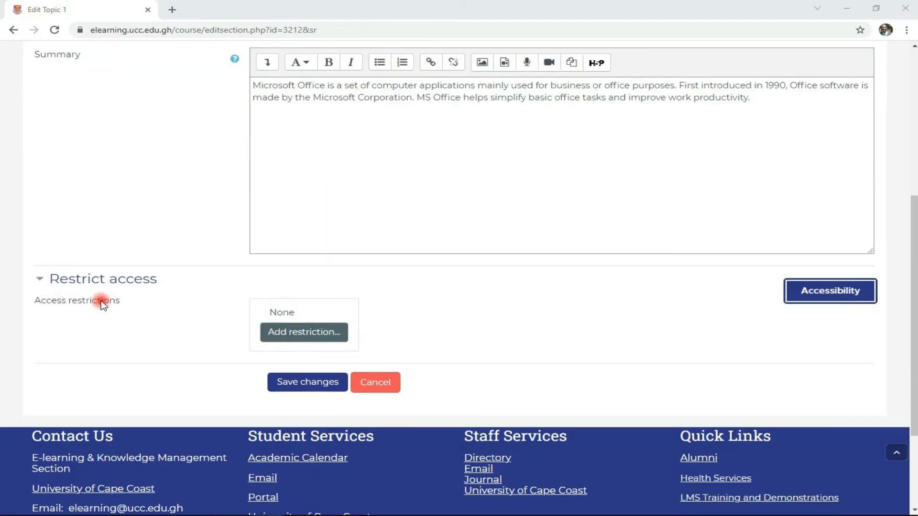
Add a Date restriction to the access restrictions of the Introduction to Microsoft Office section.
click(104, 282)
click(105, 280)
click(324, 332)
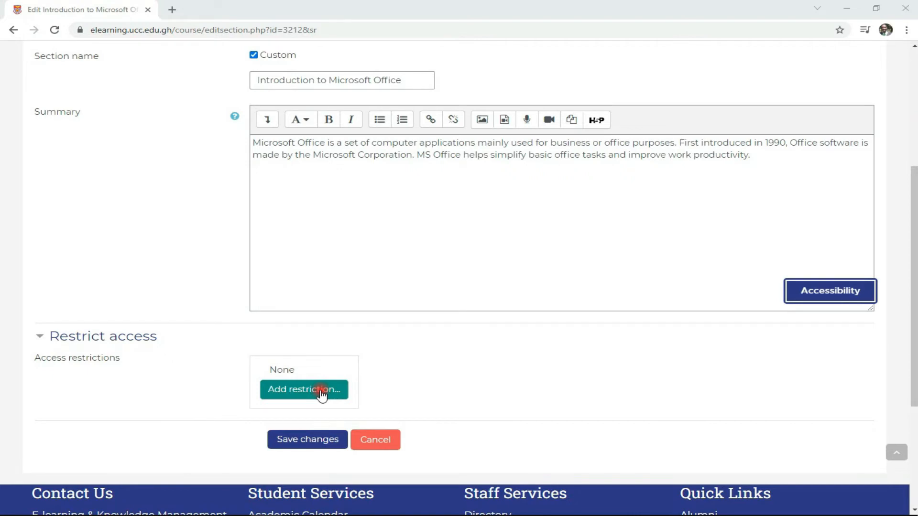
click(321, 393)
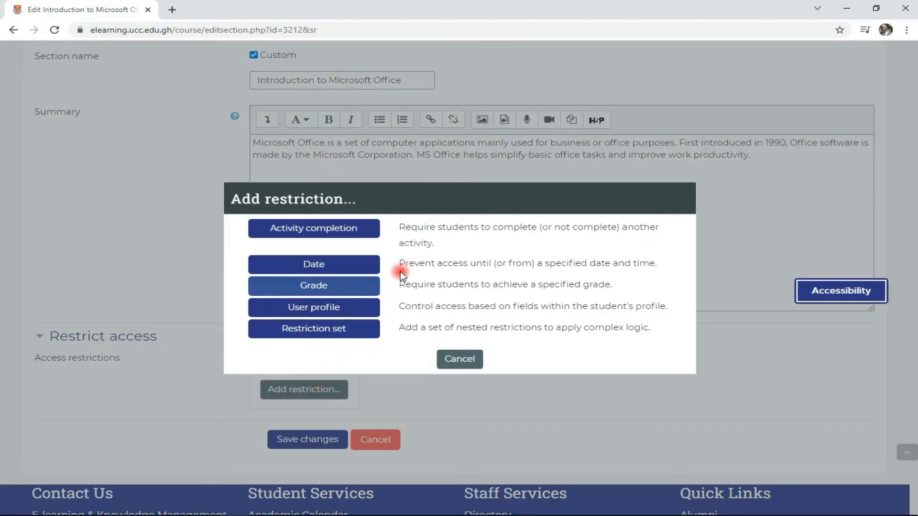
click(371, 265)
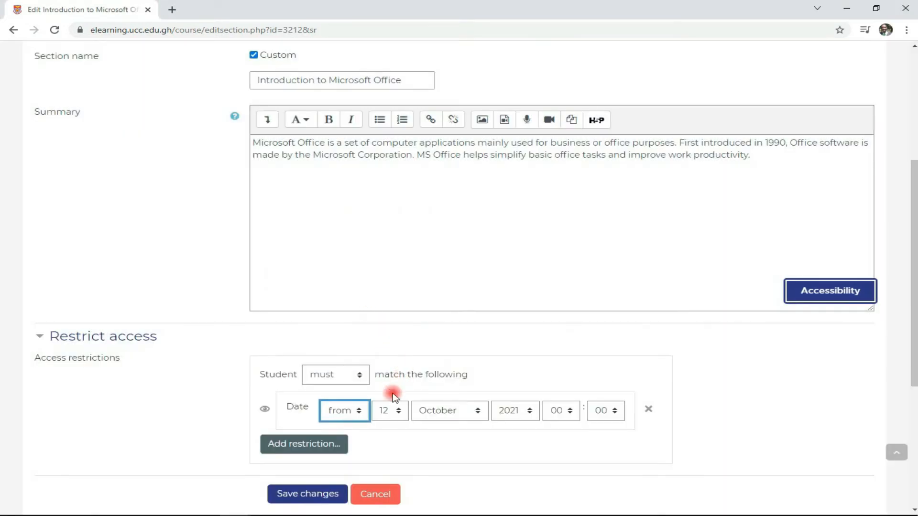
Set the date restriction to allow access from 1 October 2021 at 11:00.
click(384, 415)
click(381, 185)
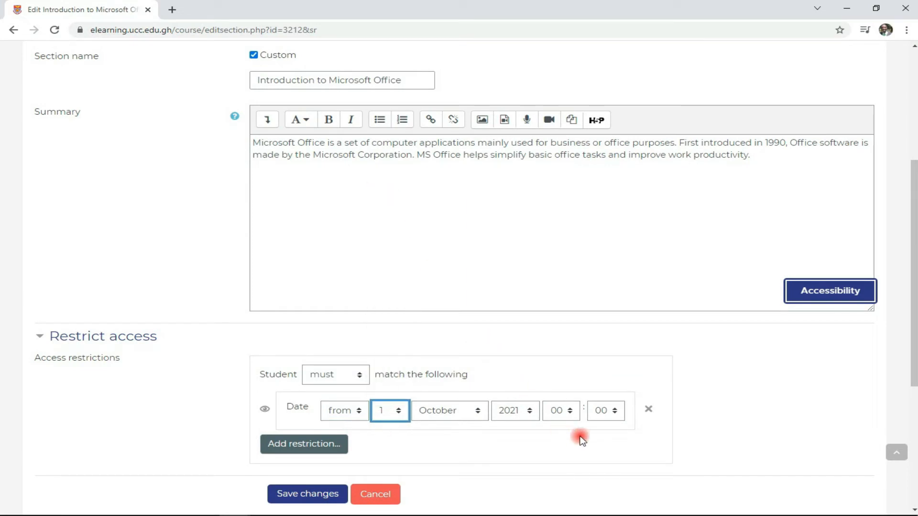
click(562, 414)
click(548, 309)
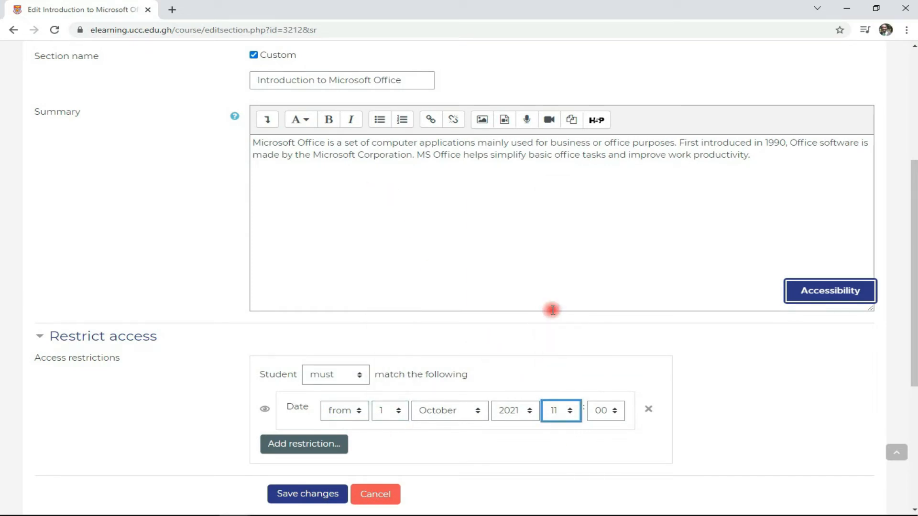
Add a second Date restriction allowing access until 10 October 2021 at 12:00, and save the section changes.
click(318, 445)
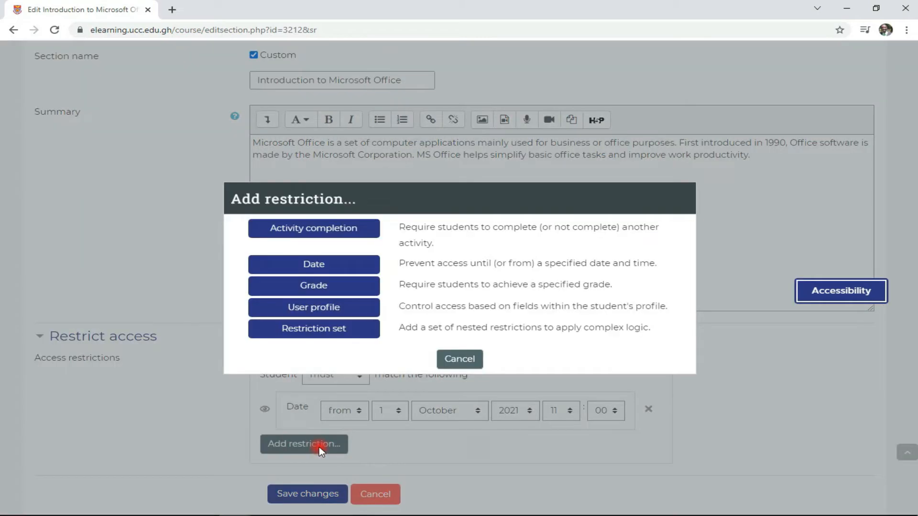
click(361, 265)
scroll(391, 317, down, 3)
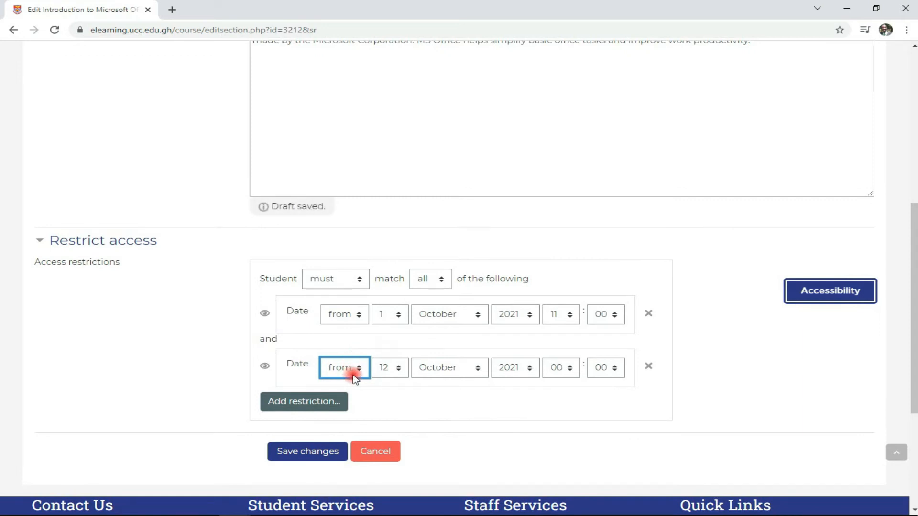
click(353, 395)
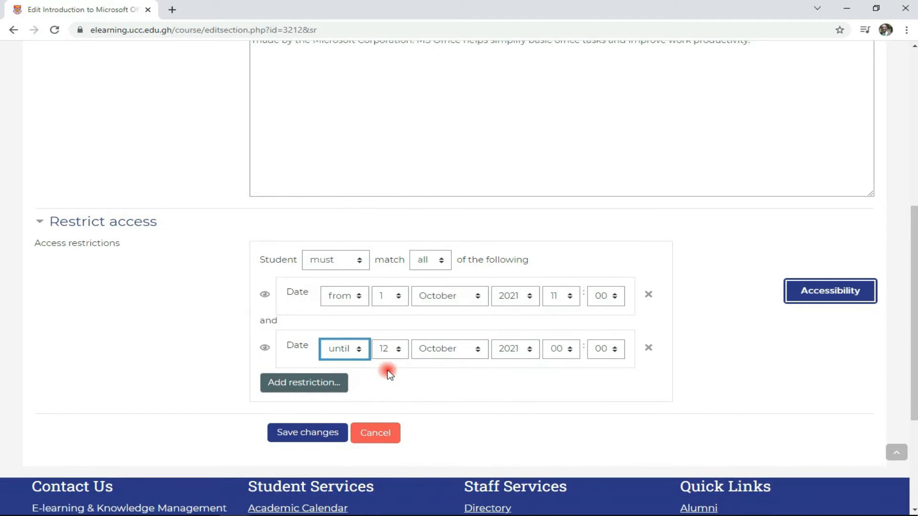
click(388, 356)
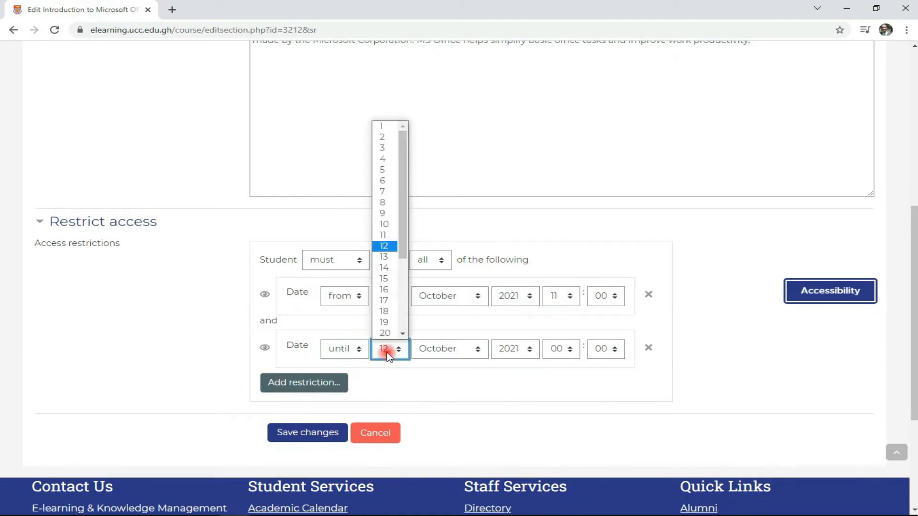
click(389, 226)
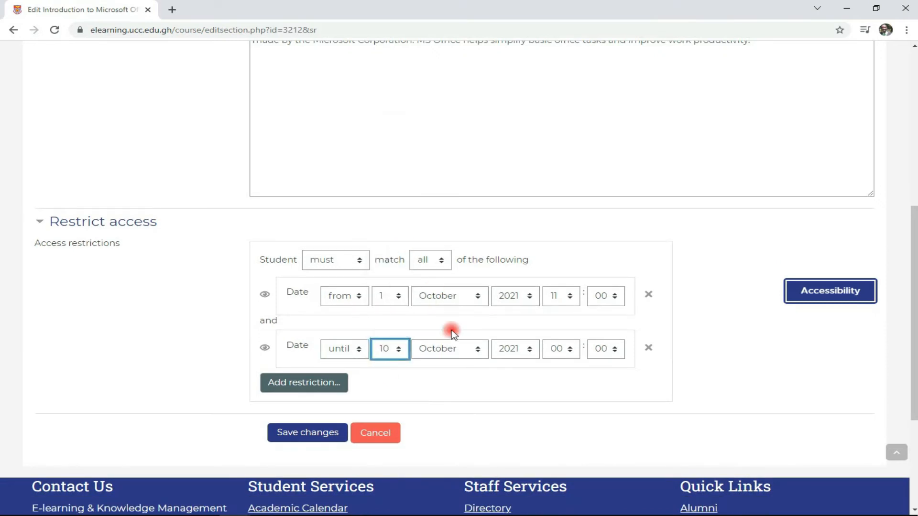
click(569, 349)
click(556, 258)
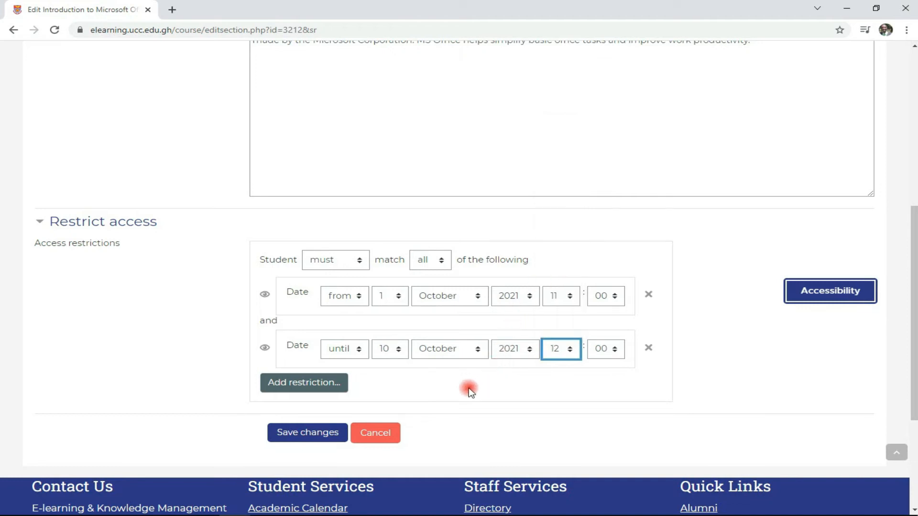
click(323, 437)
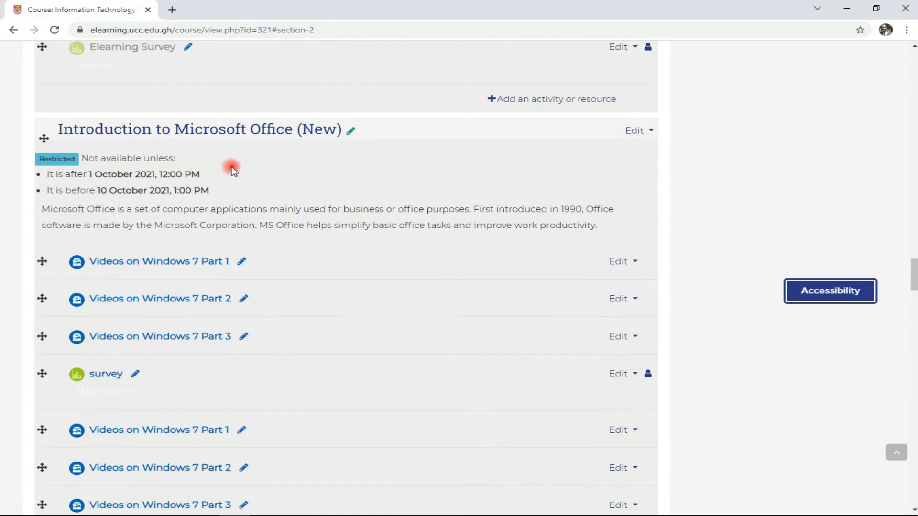
Rename the "Introduction to Microsoft Office (New)" section to "Introduction to Microsoft Office" directly on the course page.
click(351, 130)
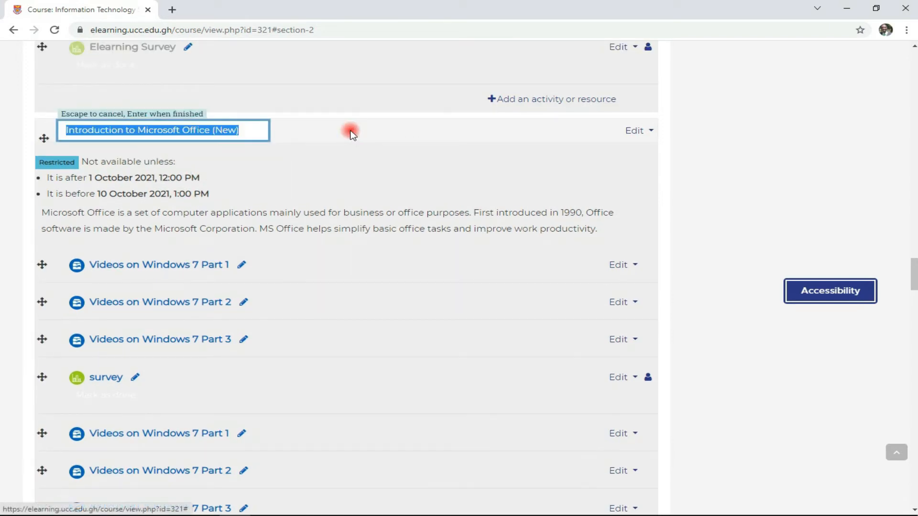
click(259, 137)
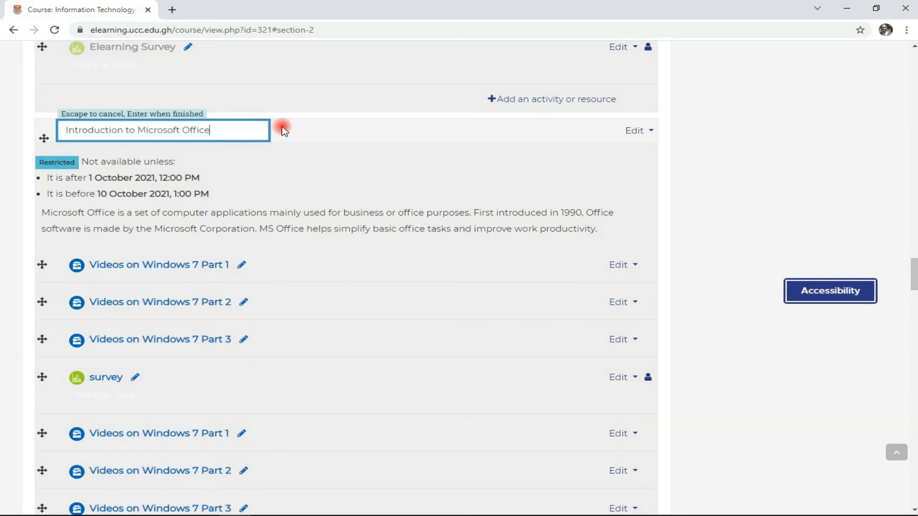
click(285, 131)
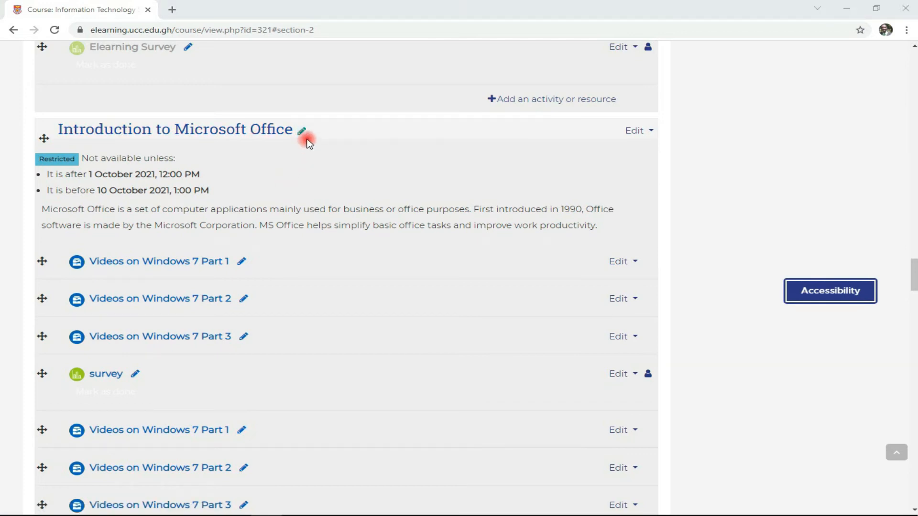
Highlight the Introduction to Microsoft Office section, look over its content, and remove the highlight again.
click(635, 132)
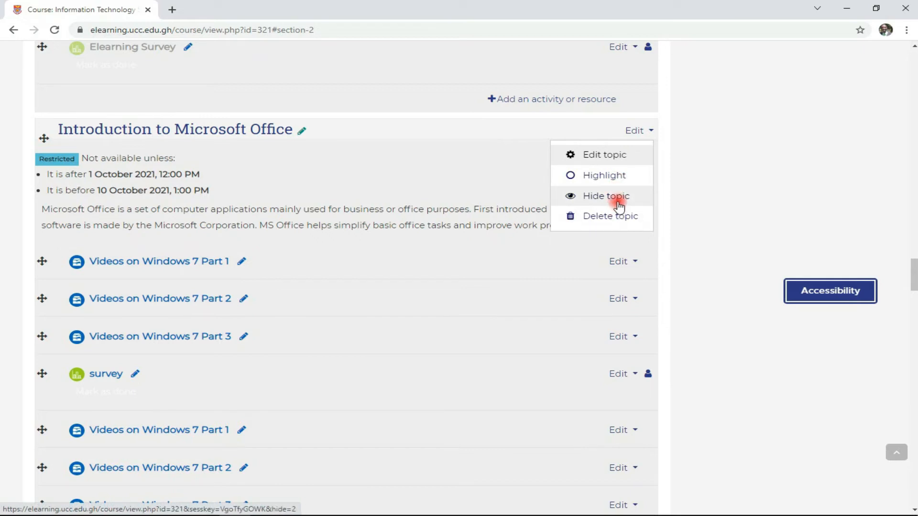
click(624, 177)
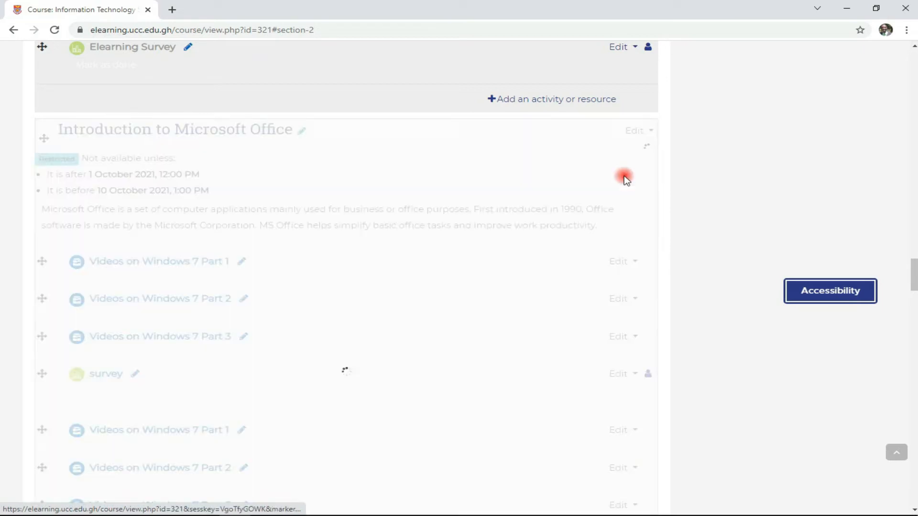
scroll(624, 177, down, 6)
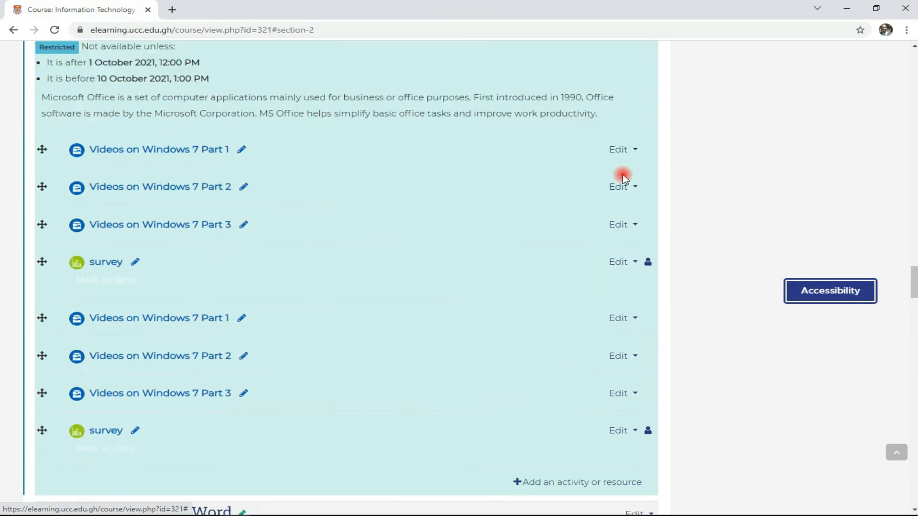
scroll(622, 176, up, 6)
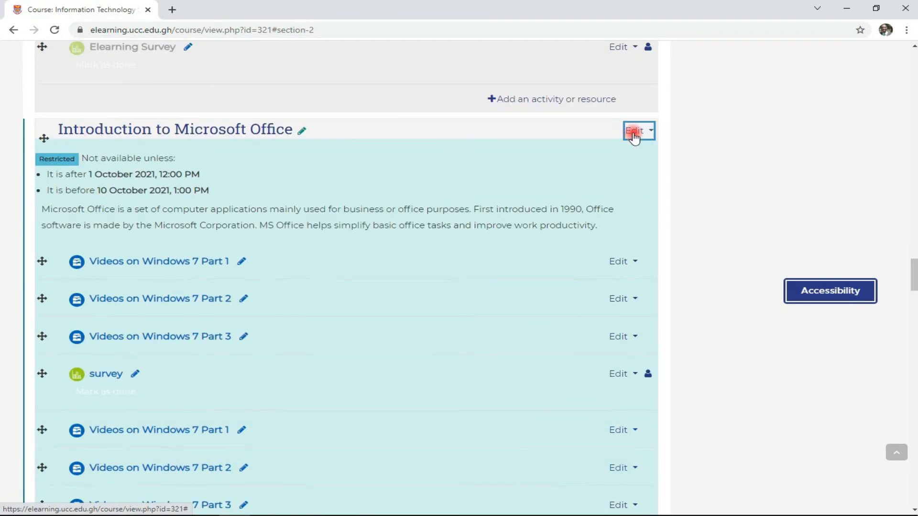
click(635, 133)
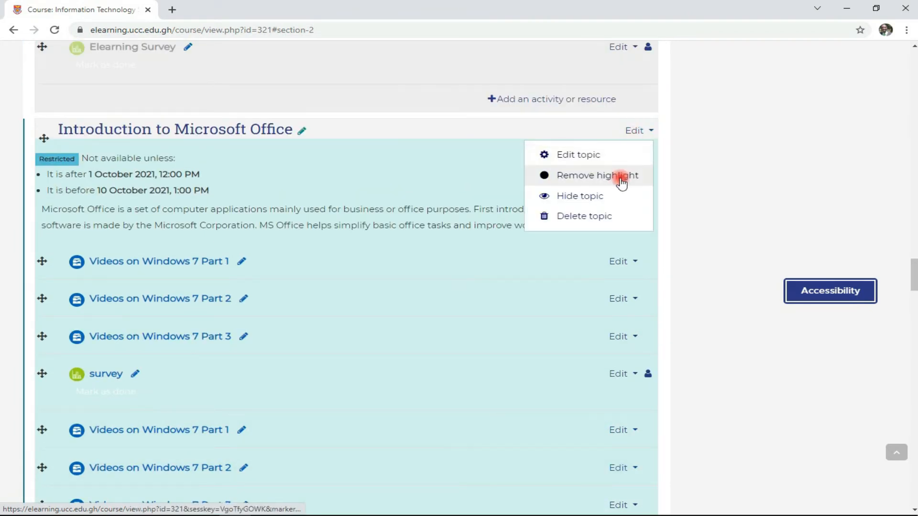
click(621, 178)
Hide the Introduction to Microsoft Office topic from students and show it again.
click(636, 135)
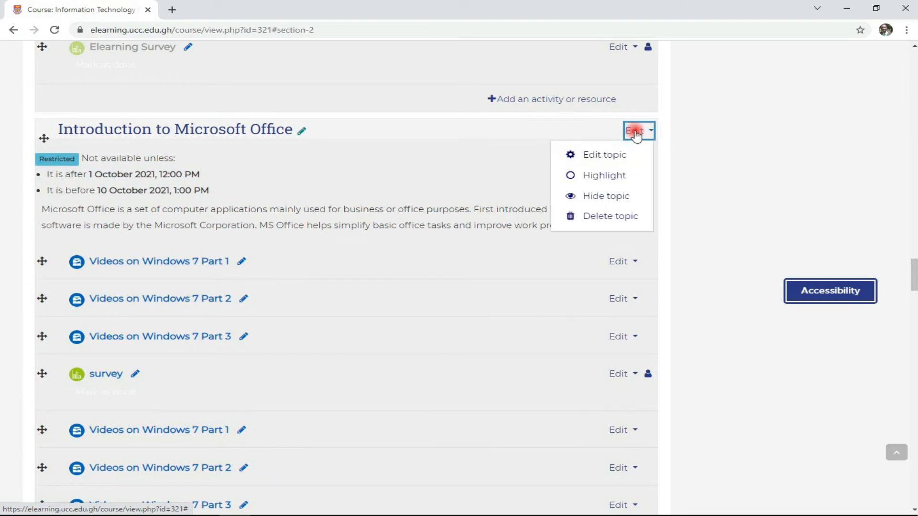
click(616, 199)
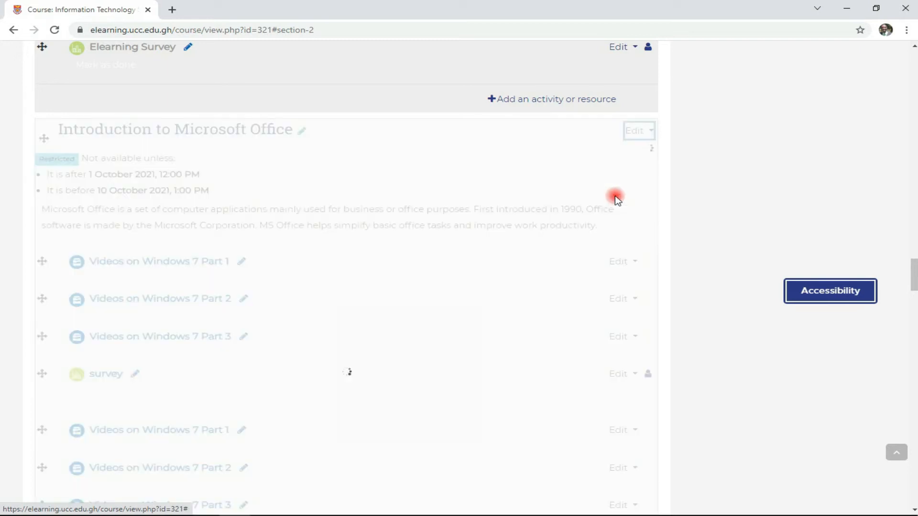
click(639, 133)
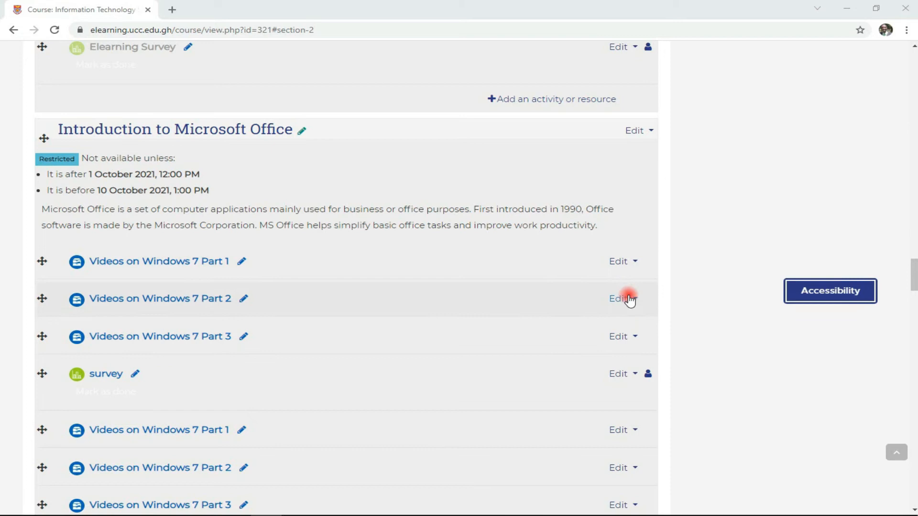
Indent the first Videos on Windows 7 Part 1 file one level to the right and move it back left.
click(634, 264)
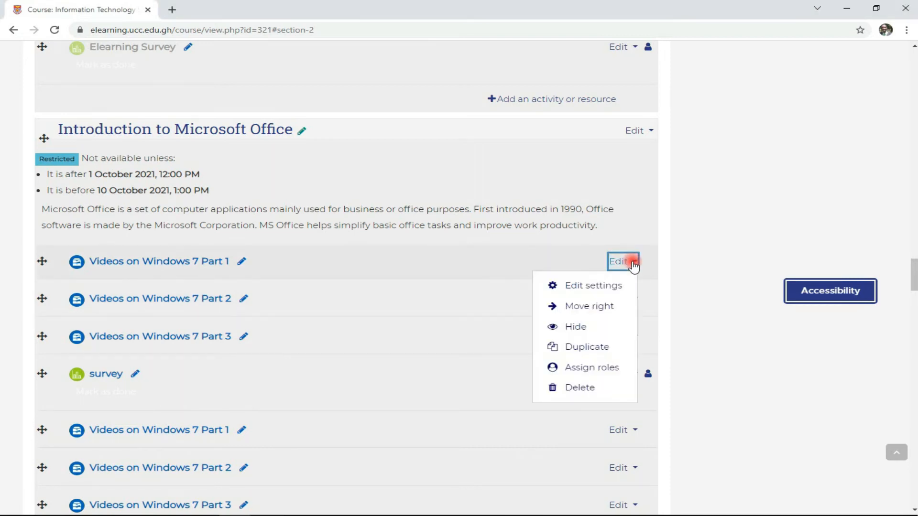
click(619, 311)
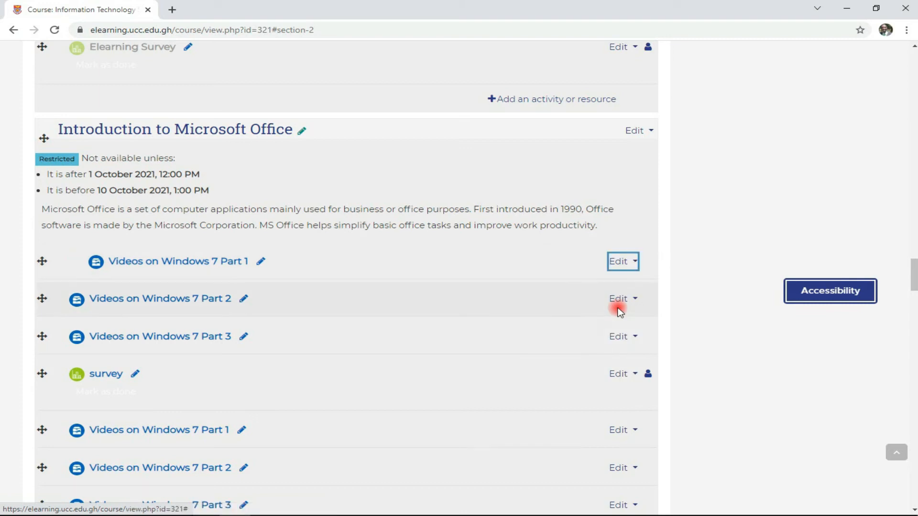
click(626, 263)
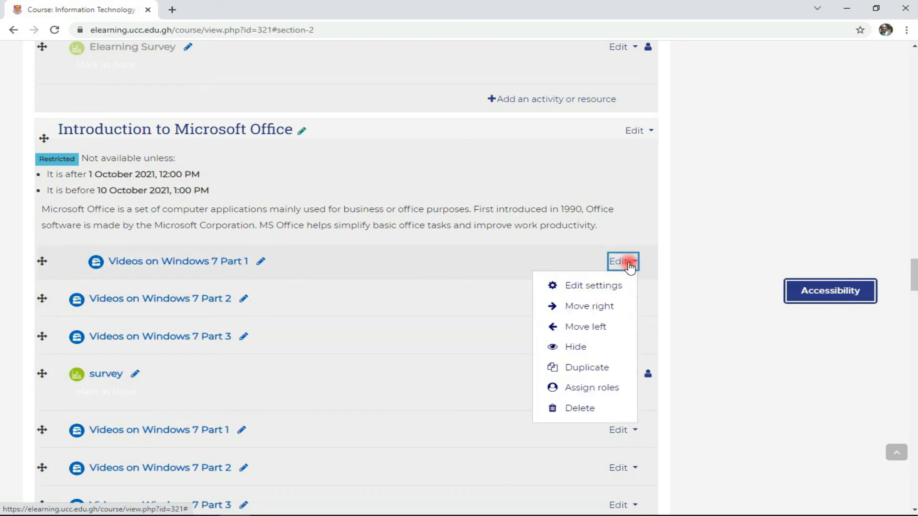
click(600, 330)
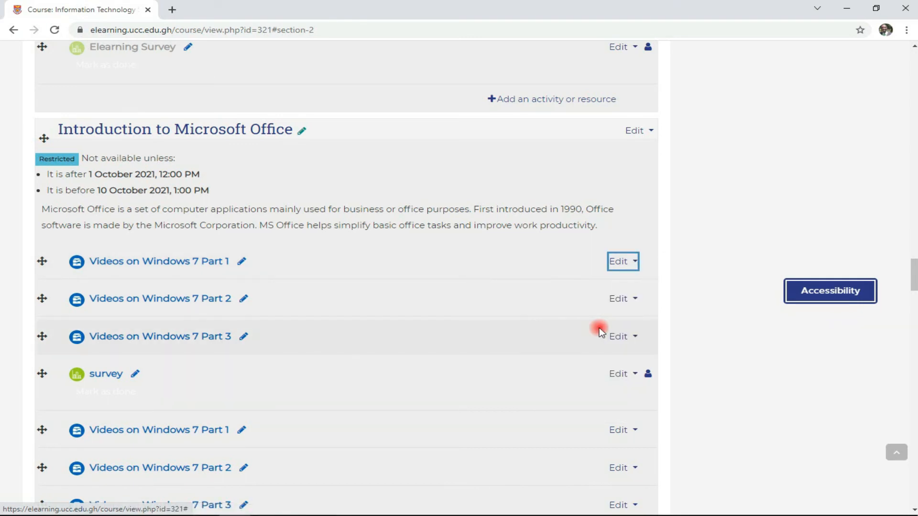
Hide the first Videos on Windows 7 Part 1 file from students and show it again.
click(628, 269)
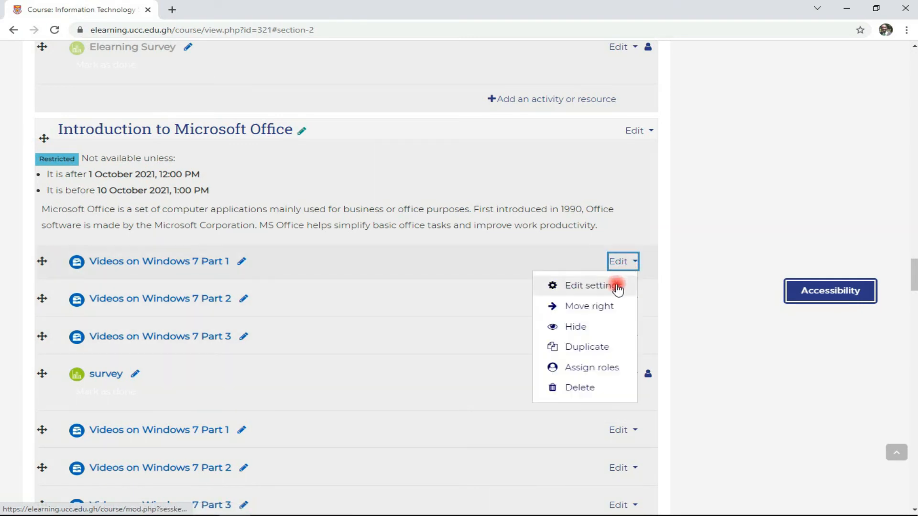
click(612, 333)
click(623, 263)
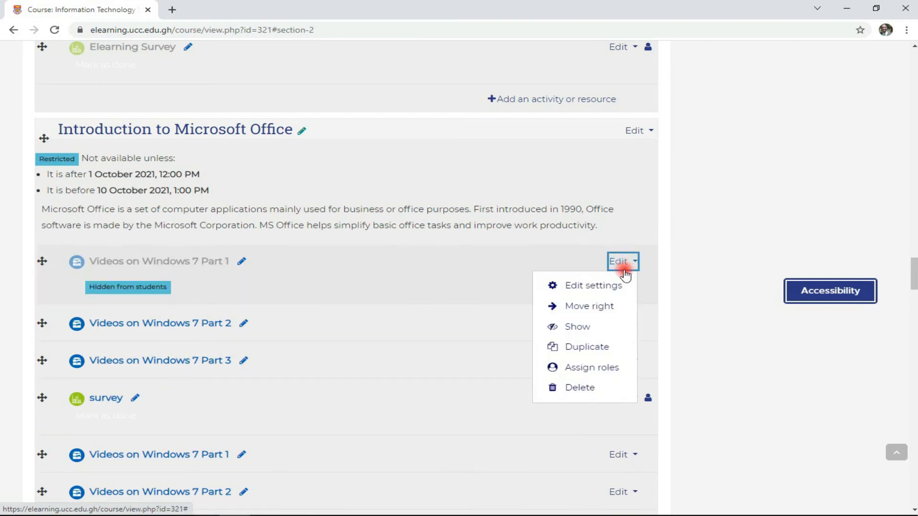
click(604, 330)
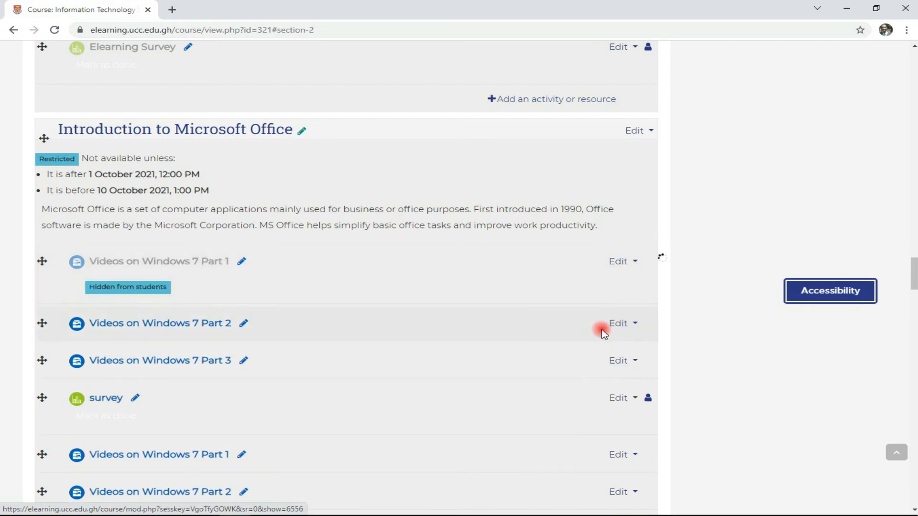
Duplicate the first Videos on Windows 7 Part 1 file in the Introduction to Microsoft Office section.
click(626, 263)
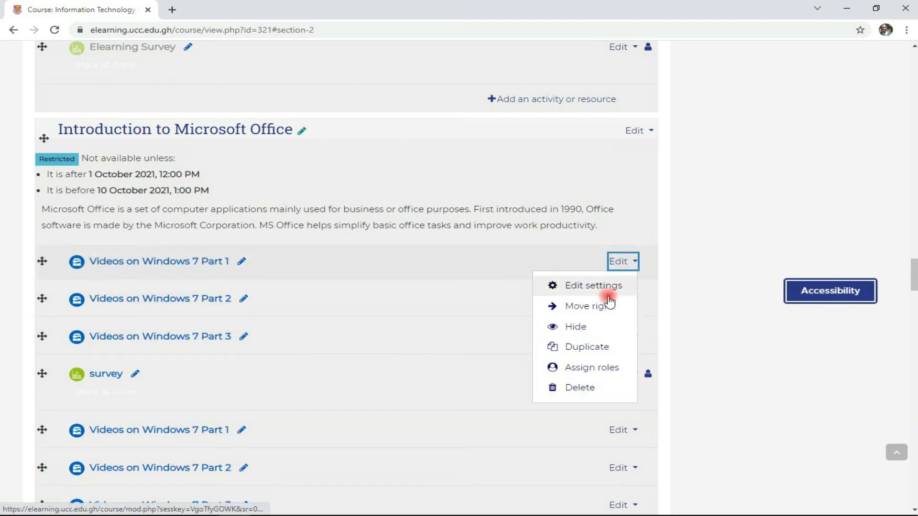
click(608, 348)
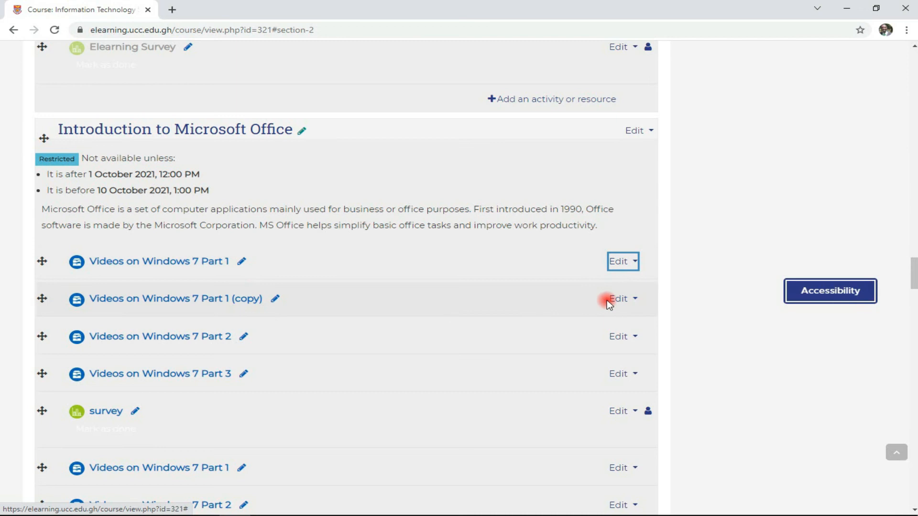
Review the roles that can be assigned in the Videos on Windows 7 Part 1 file and return to the course page.
click(624, 262)
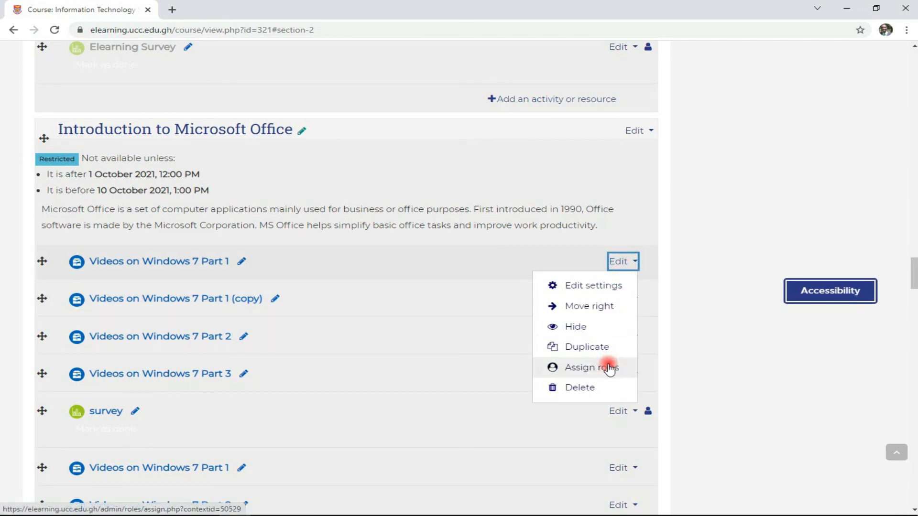
click(608, 367)
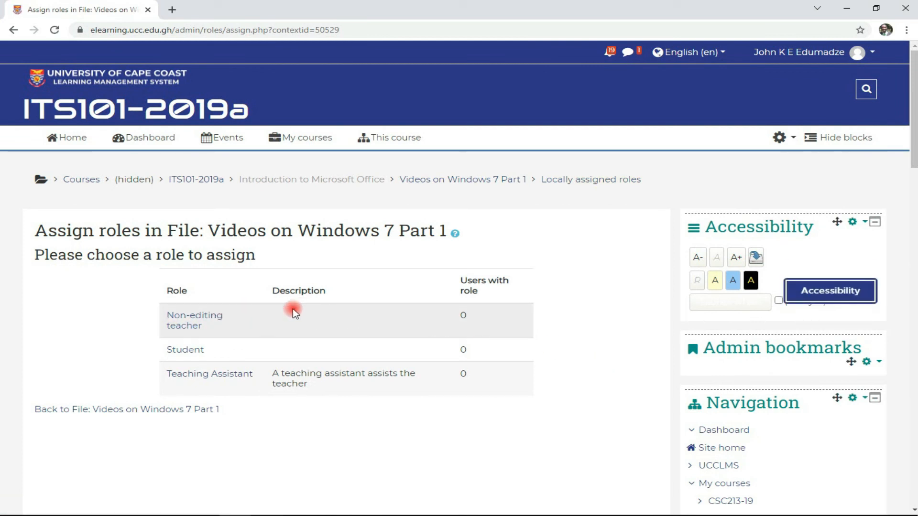
click(12, 30)
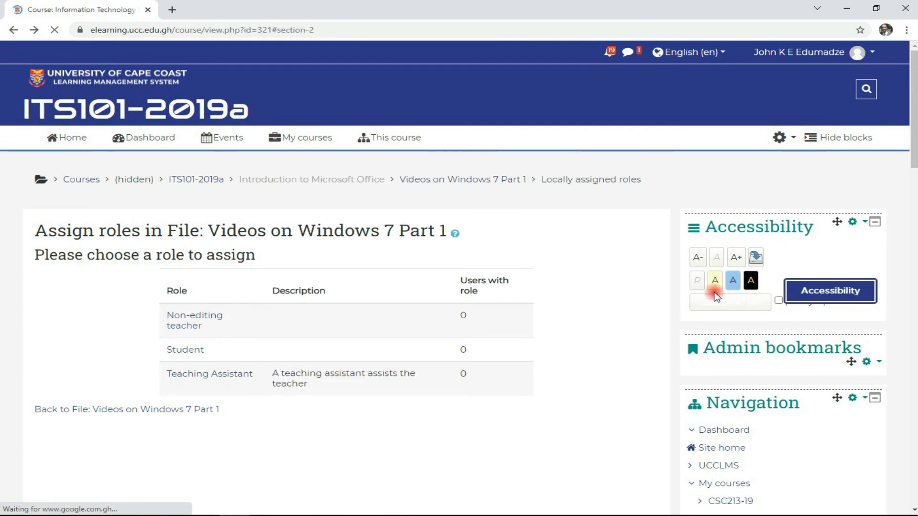
Delete the Videos on Windows 7 Part 1 (copy) file from the Introduction to Microsoft Office section.
click(627, 262)
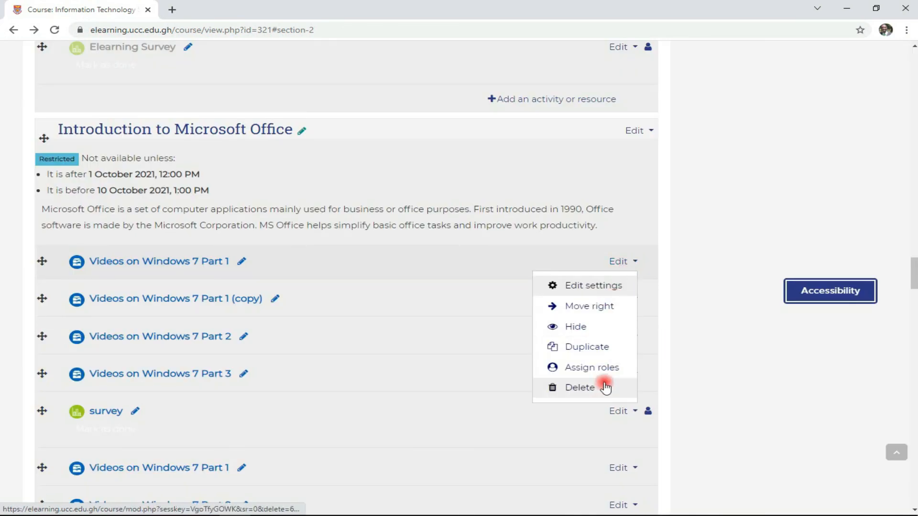
click(519, 302)
click(623, 303)
click(608, 424)
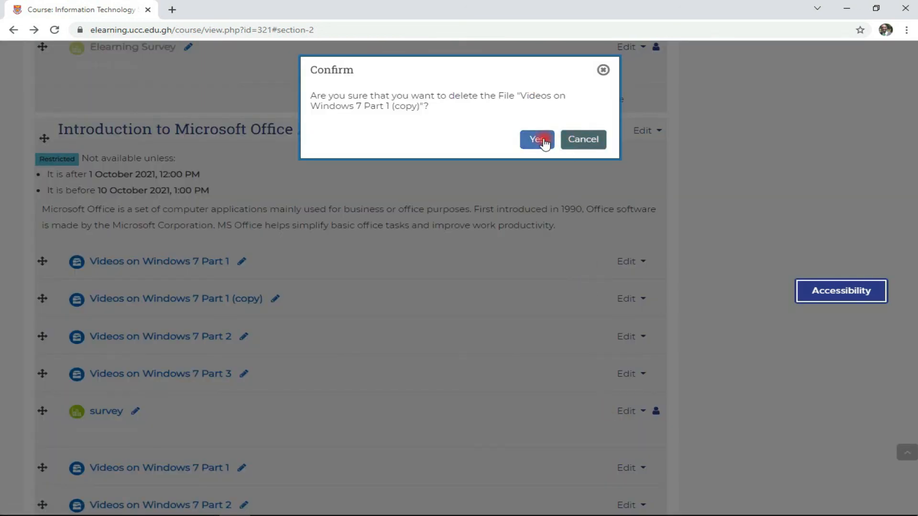
click(542, 139)
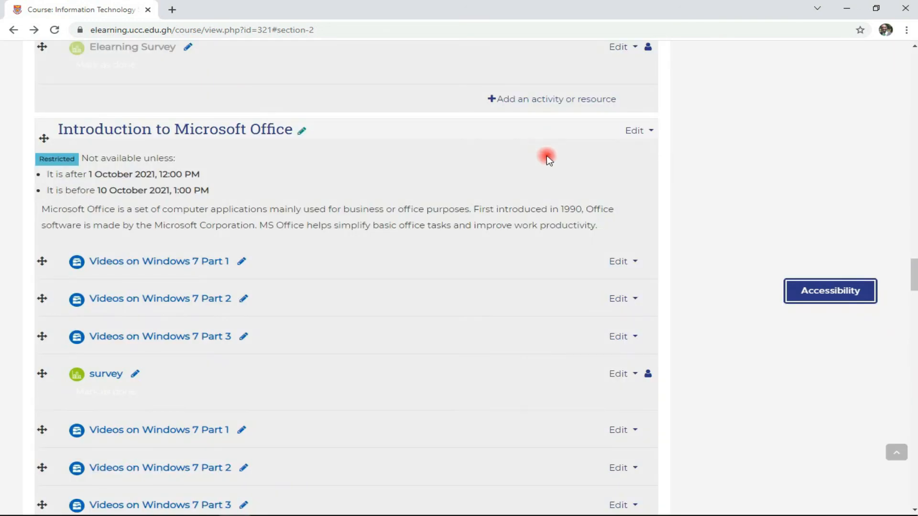